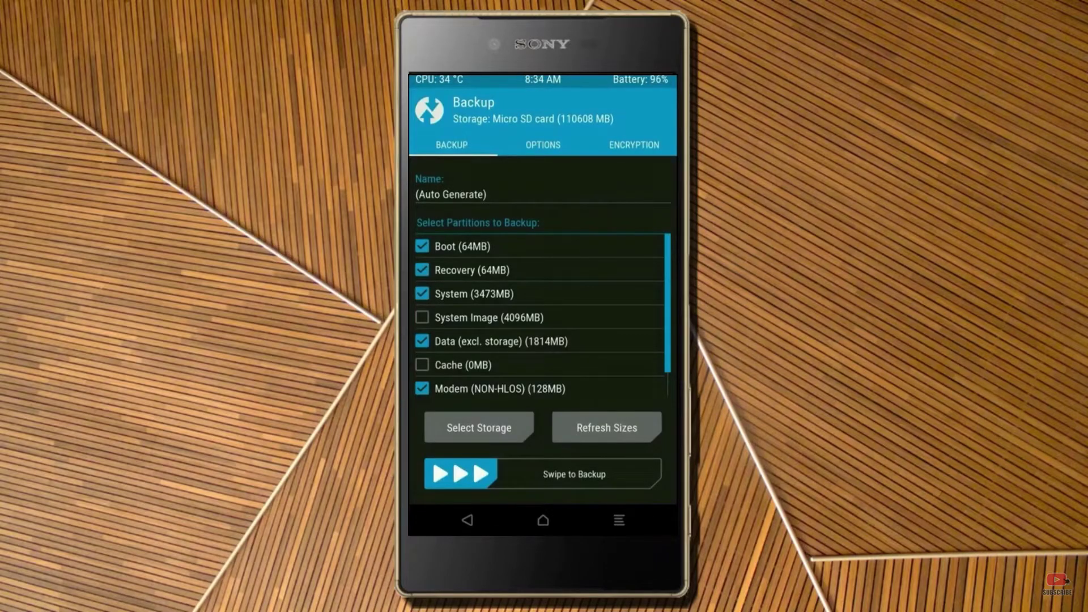
# Step: Swipe to start backing up Boot, Recovery, System, Data and Modem to the micro SD card
pyautogui.moveTo(460, 473); pyautogui.dragTo(633, 473)
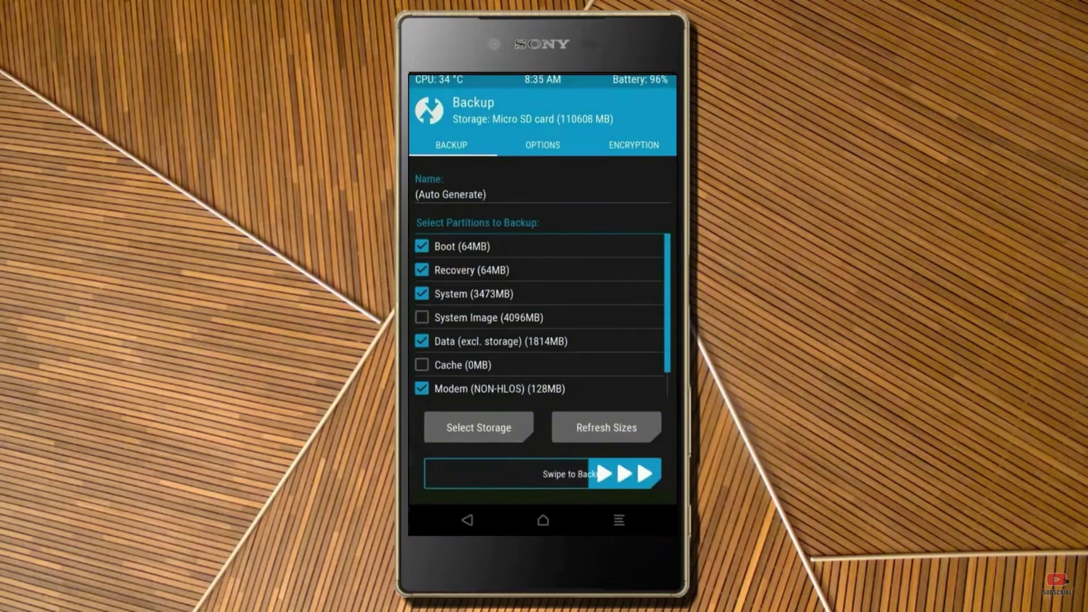